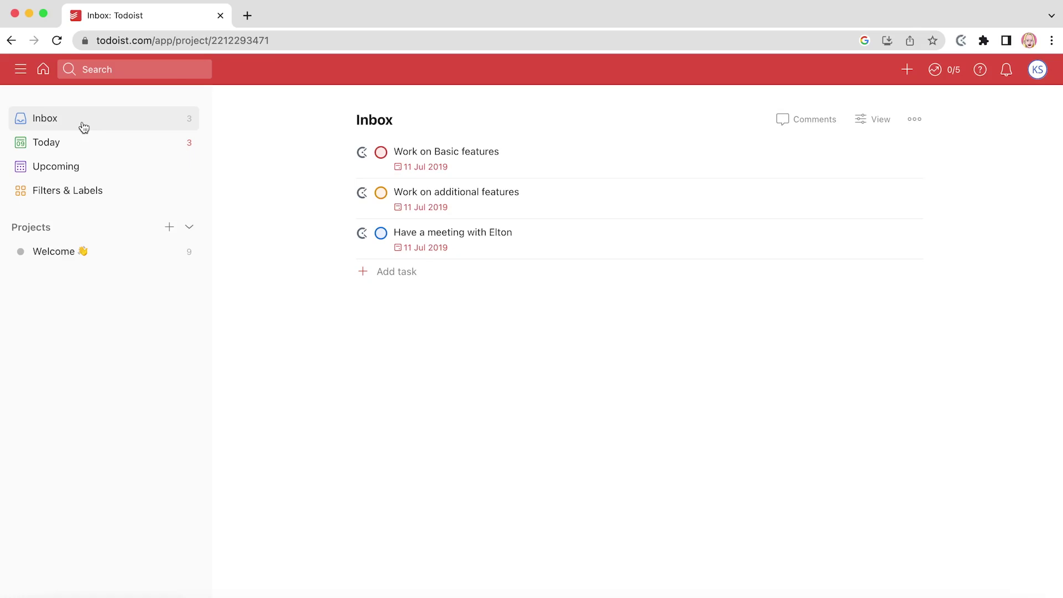
# Browse the Today, Upcoming and Filters & Labels views, ending back on Today.
pyautogui.click(84, 143)
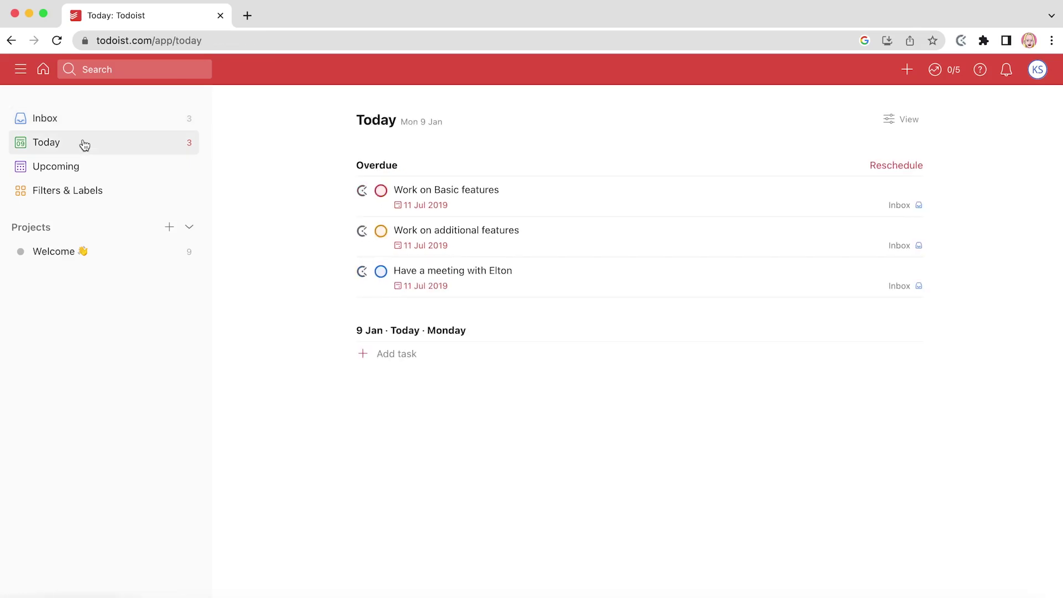
pyautogui.click(83, 172)
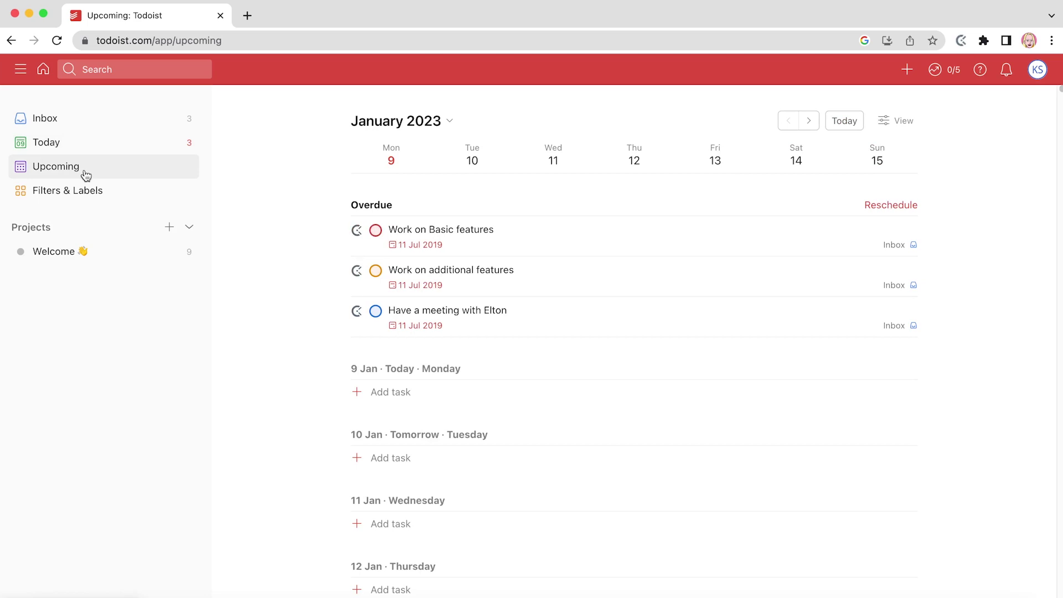
pyautogui.click(86, 191)
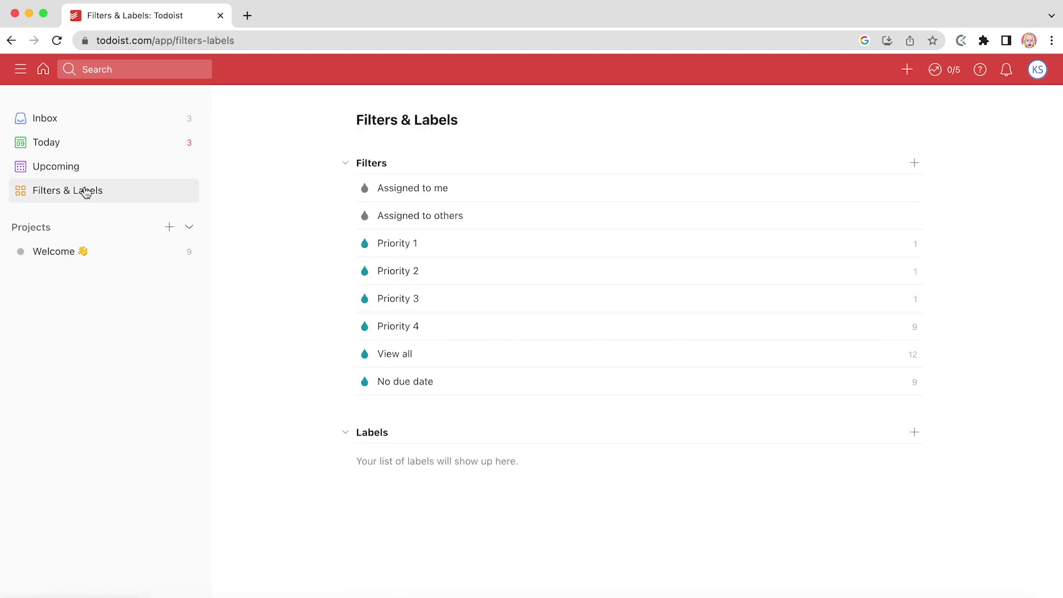
pyautogui.click(78, 145)
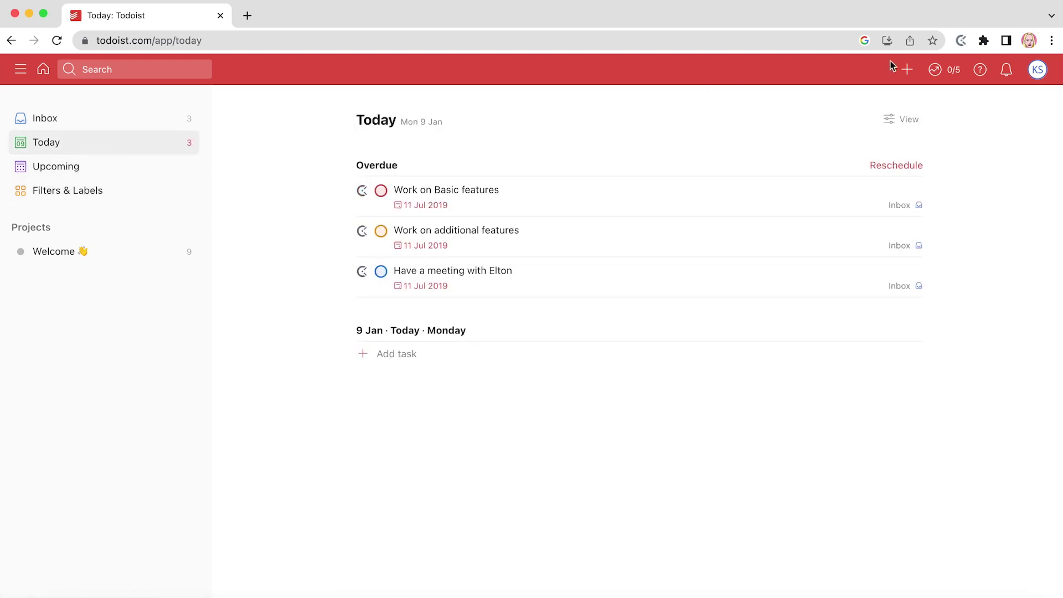
pyautogui.click(960, 44)
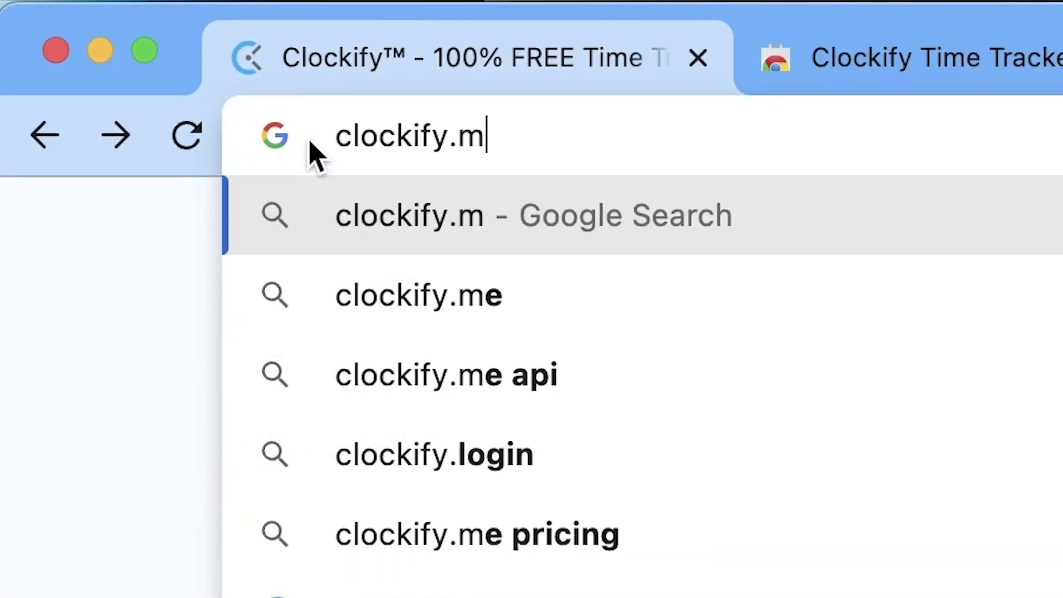
# Load clockify.me, reach its sign-up page, then begin adding Clockify Time Tracker from the Web Store.
pyautogui.write('e')
pyautogui.press('Return')
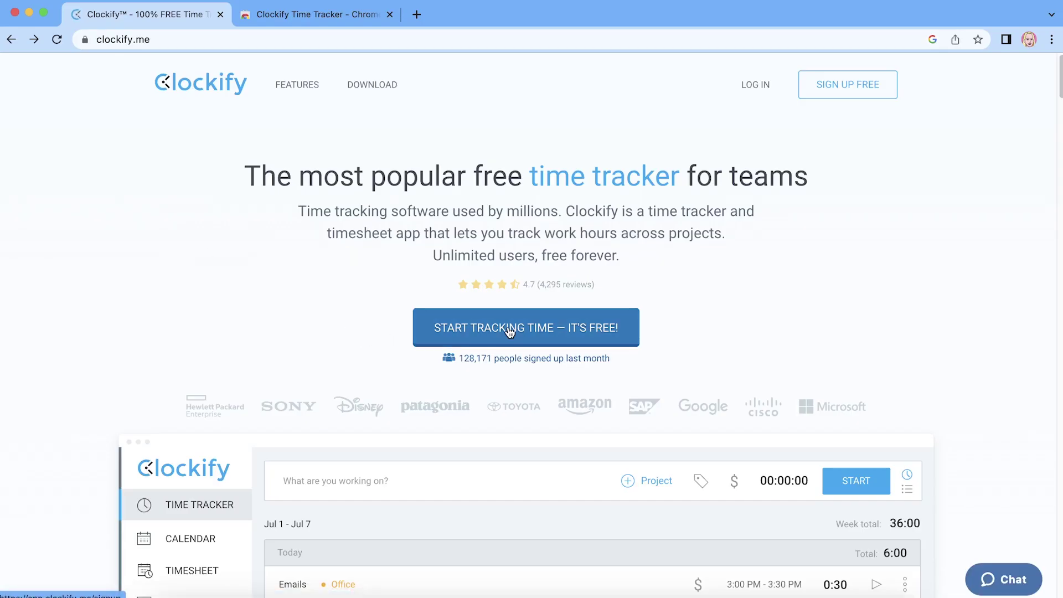
pyautogui.click(509, 330)
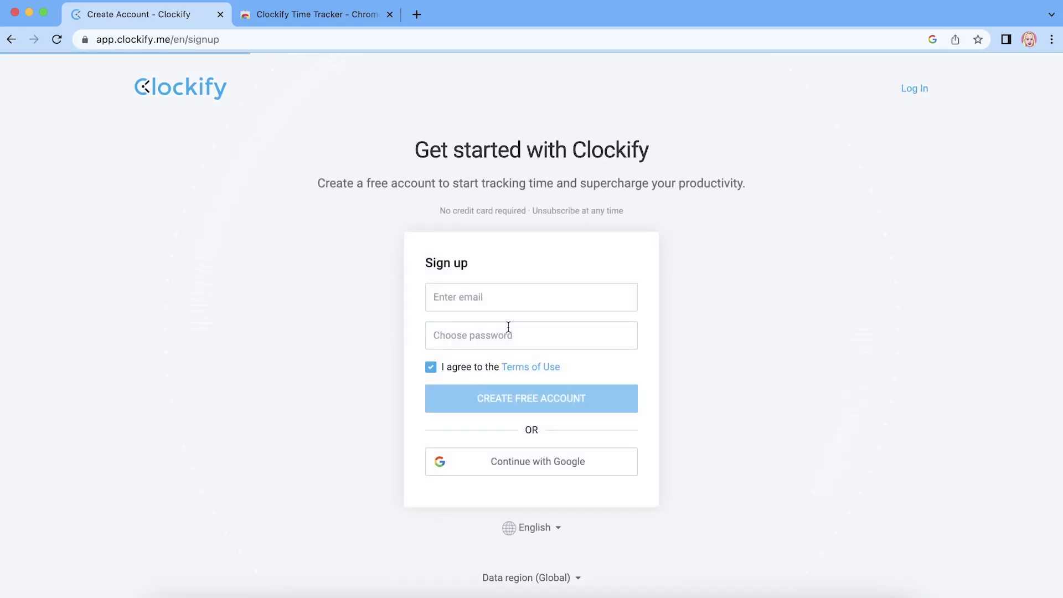
pyautogui.click(321, 20)
pyautogui.click(836, 184)
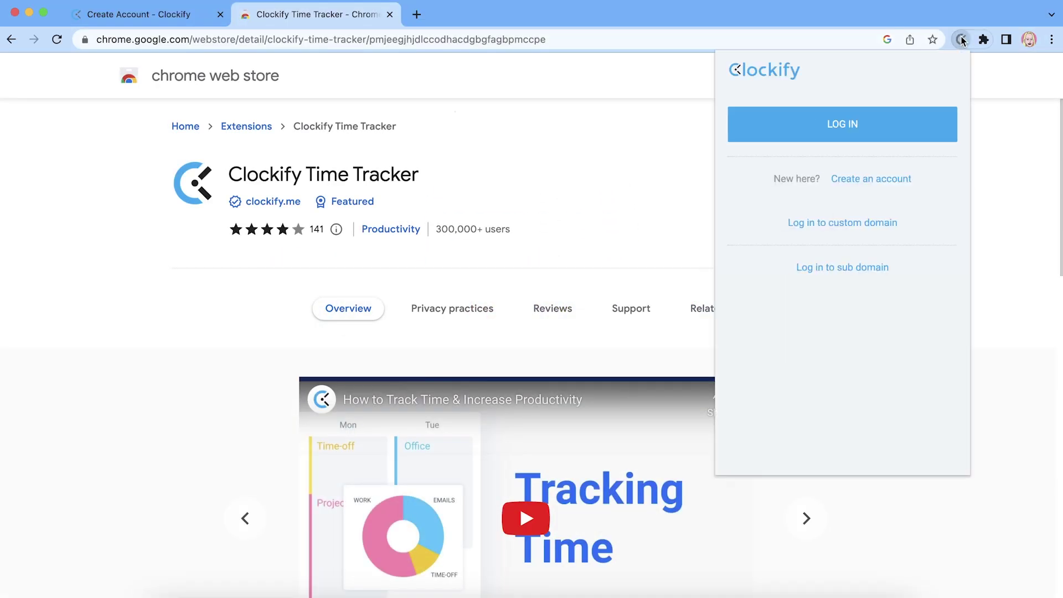
# Dismiss the Clockify login popup and open the extension's panel from its toolbar icon.
pyautogui.click(897, 130)
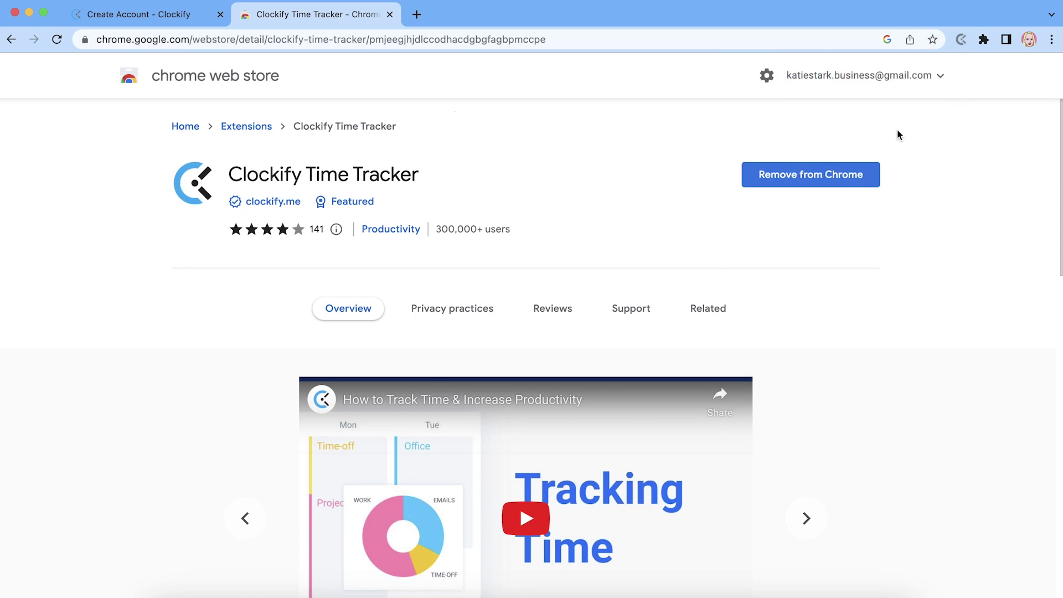
pyautogui.click(961, 40)
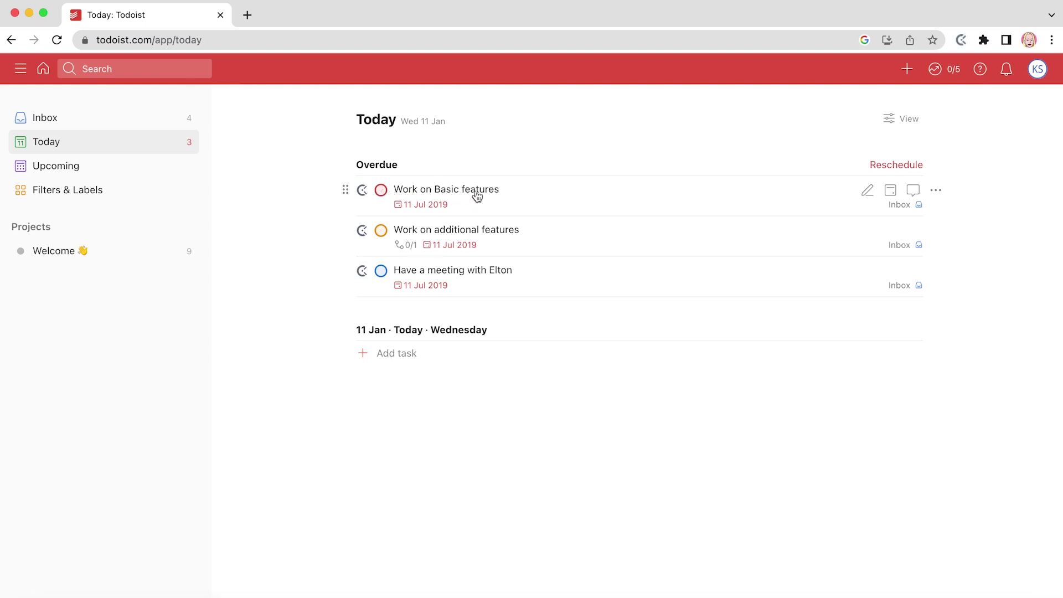
# Look over Work on additional features and its sub-task, then start a Clockify timer on Work on Basic features.
pyautogui.click(476, 229)
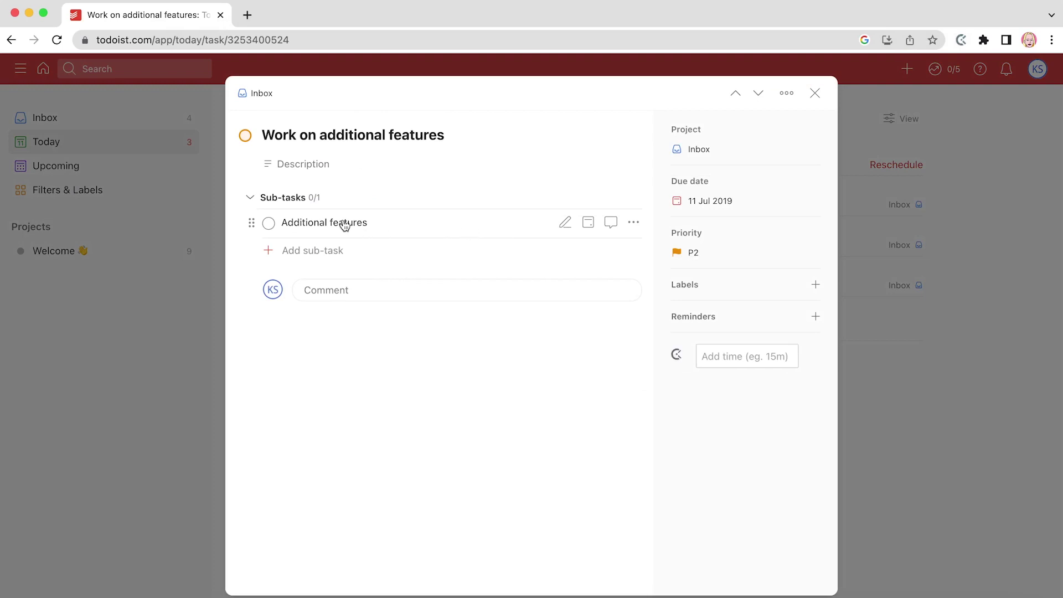
pyautogui.click(344, 221)
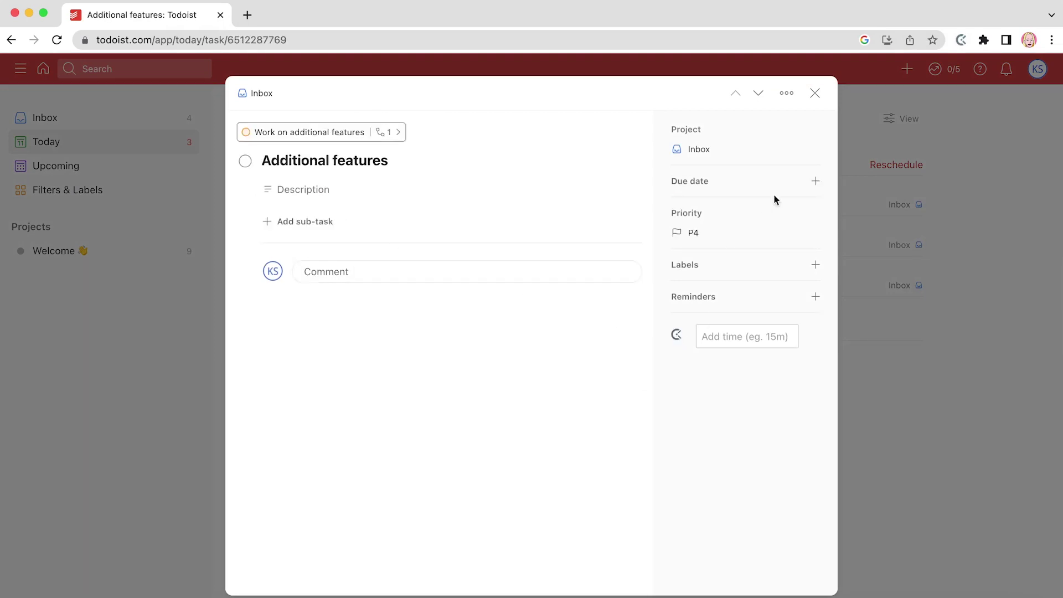
pyautogui.click(815, 93)
pyautogui.click(487, 190)
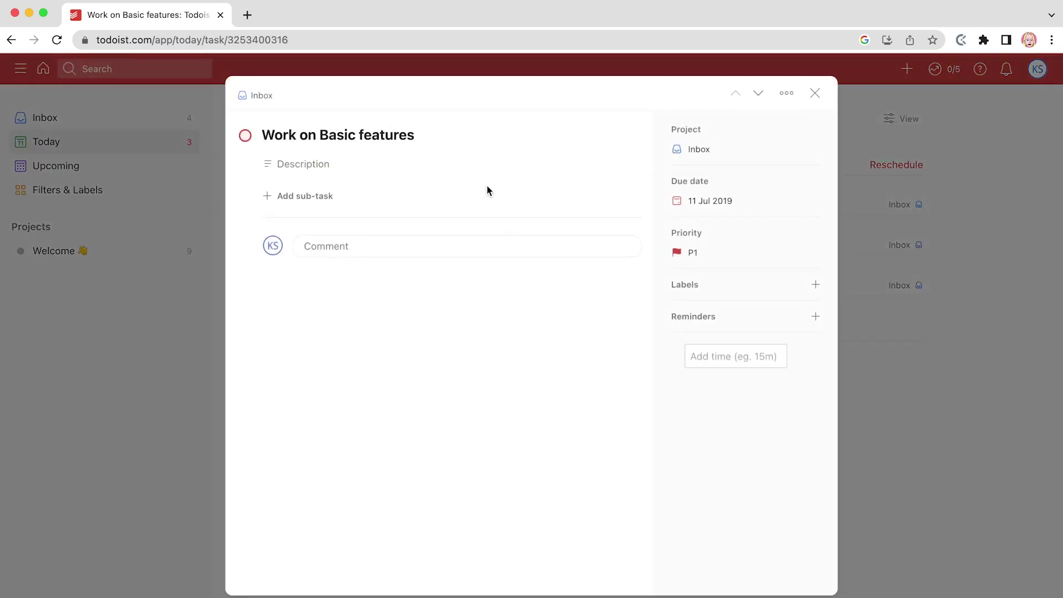
pyautogui.click(678, 357)
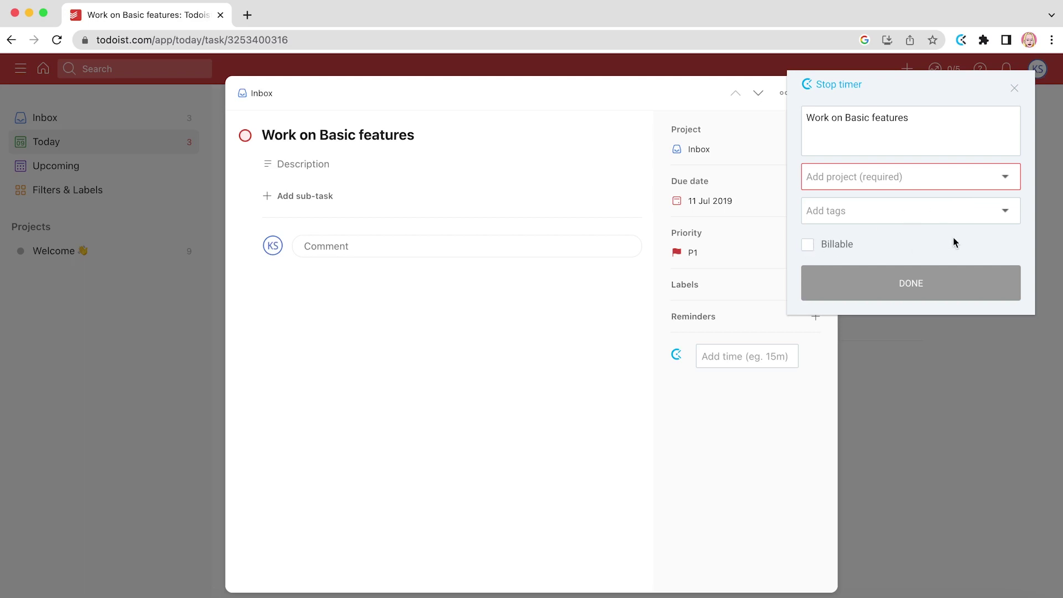
# Assign the running entry to project new2, tag it Task, and save the details.
pyautogui.click(1006, 179)
pyautogui.click(837, 282)
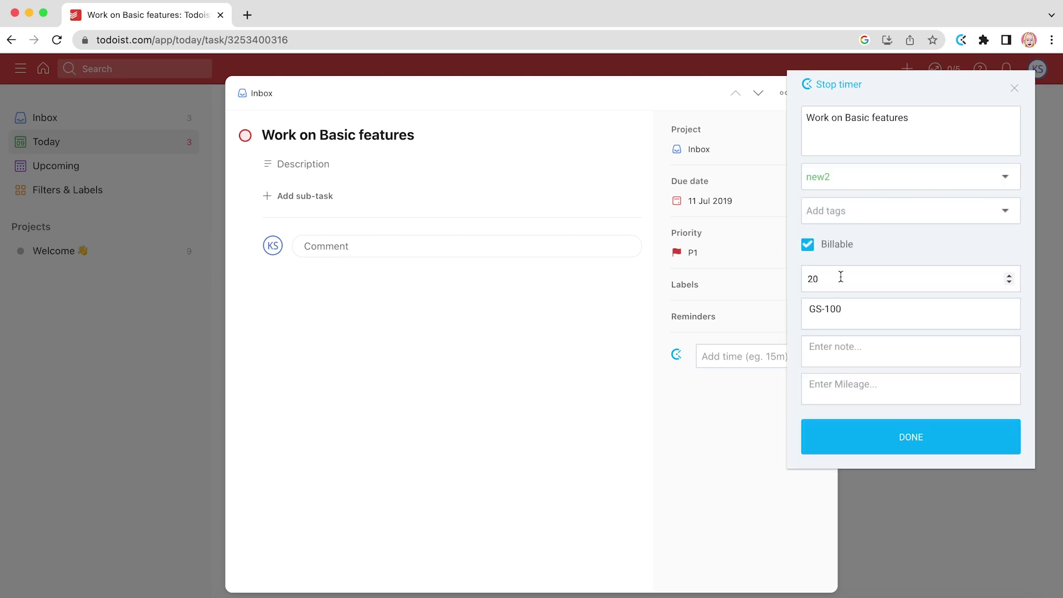
pyautogui.click(1006, 211)
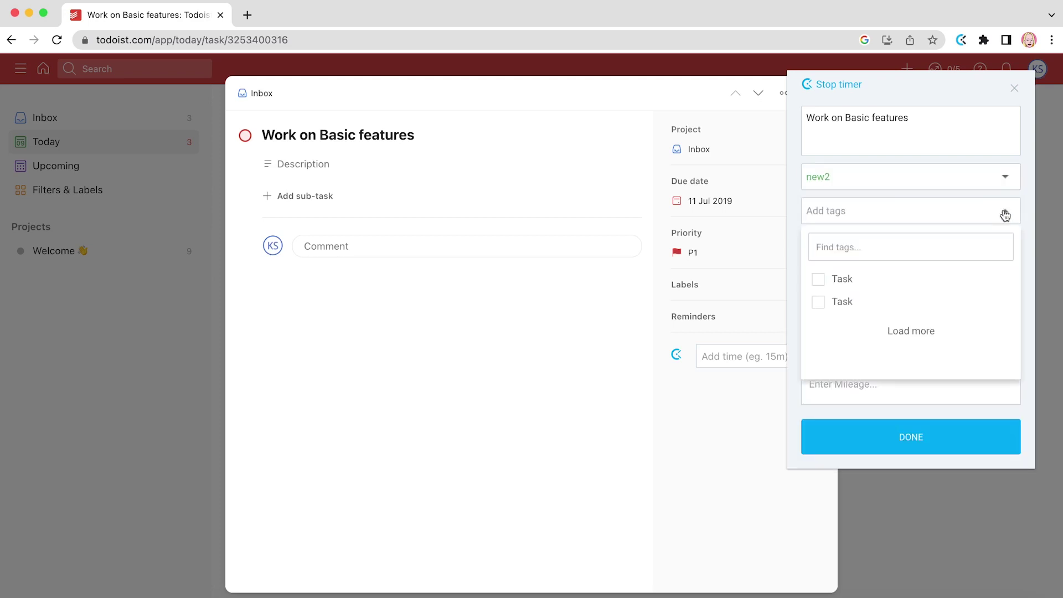
pyautogui.click(819, 280)
pyautogui.click(1005, 214)
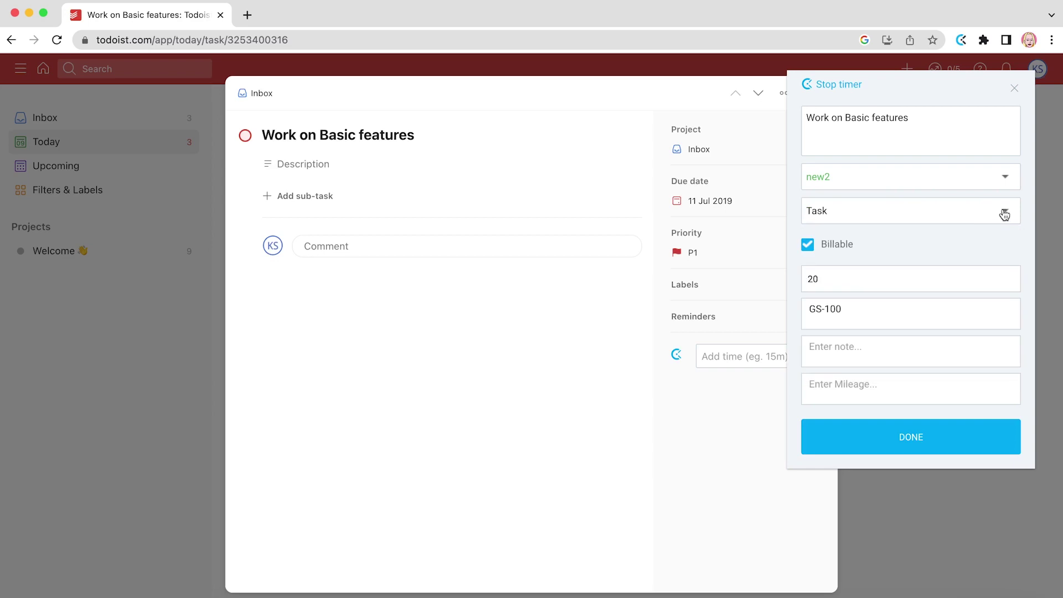
pyautogui.click(920, 438)
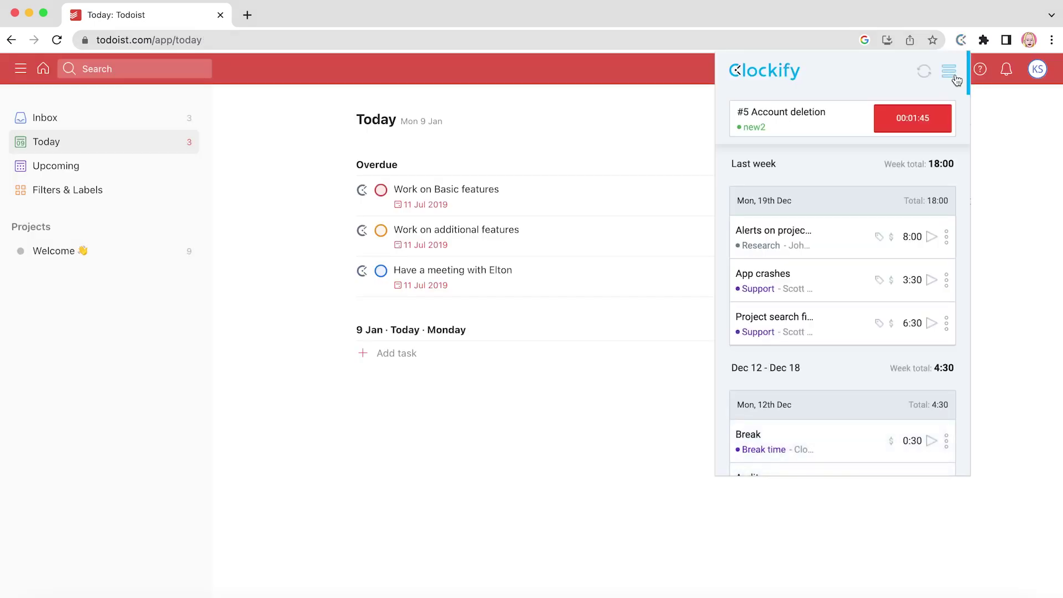
# Open the Clockify extension's Settings and scroll through its options.
pyautogui.click(955, 76)
pyautogui.click(847, 242)
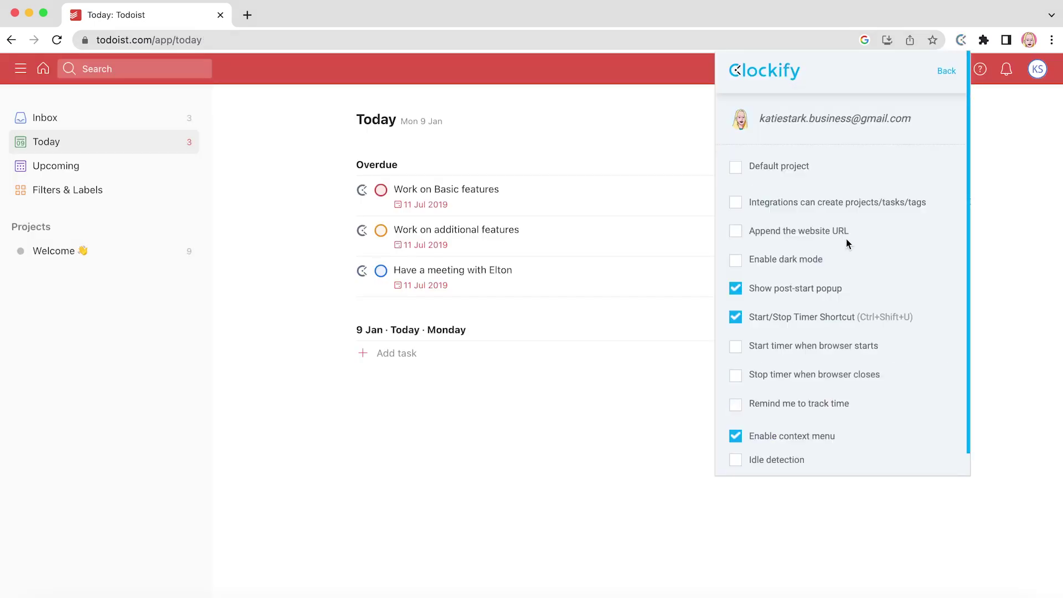
pyautogui.scroll(-1, 858, 245)
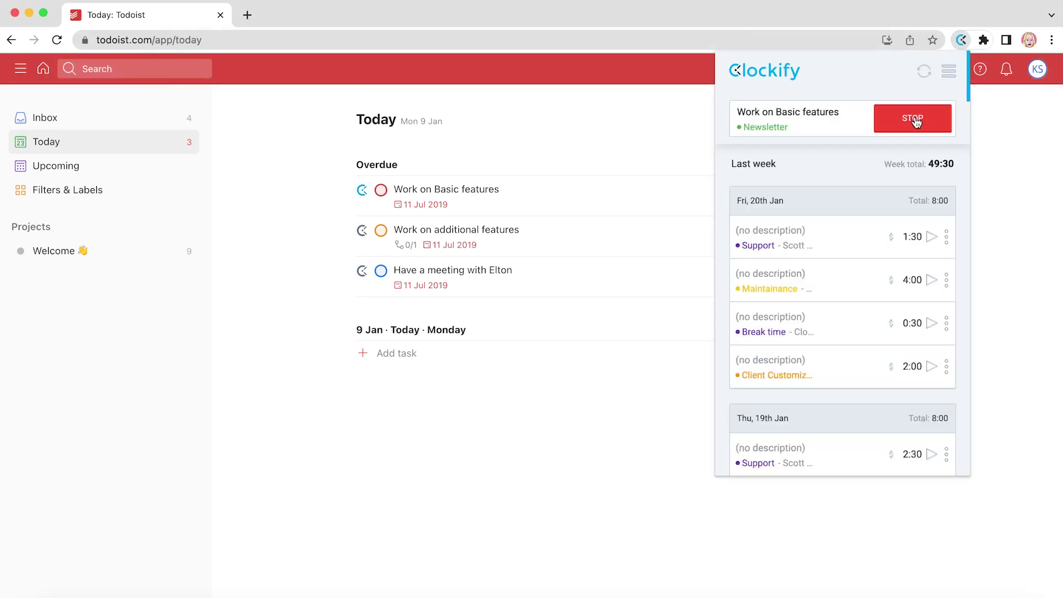
# Stop the Work on Basic features timer at 0:45, review that entry, and restart it.
pyautogui.click(917, 123)
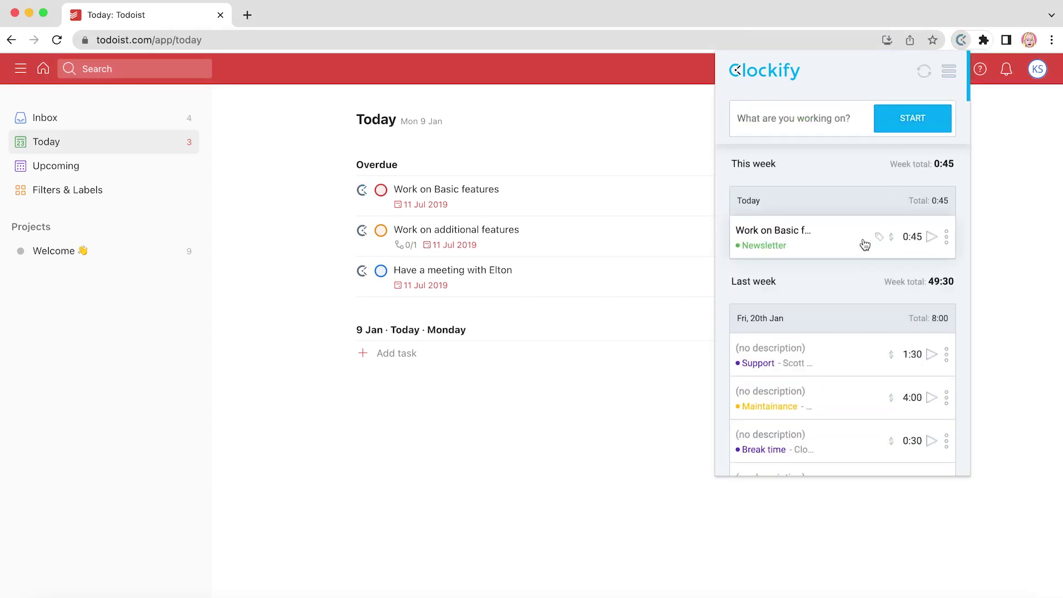
pyautogui.click(802, 236)
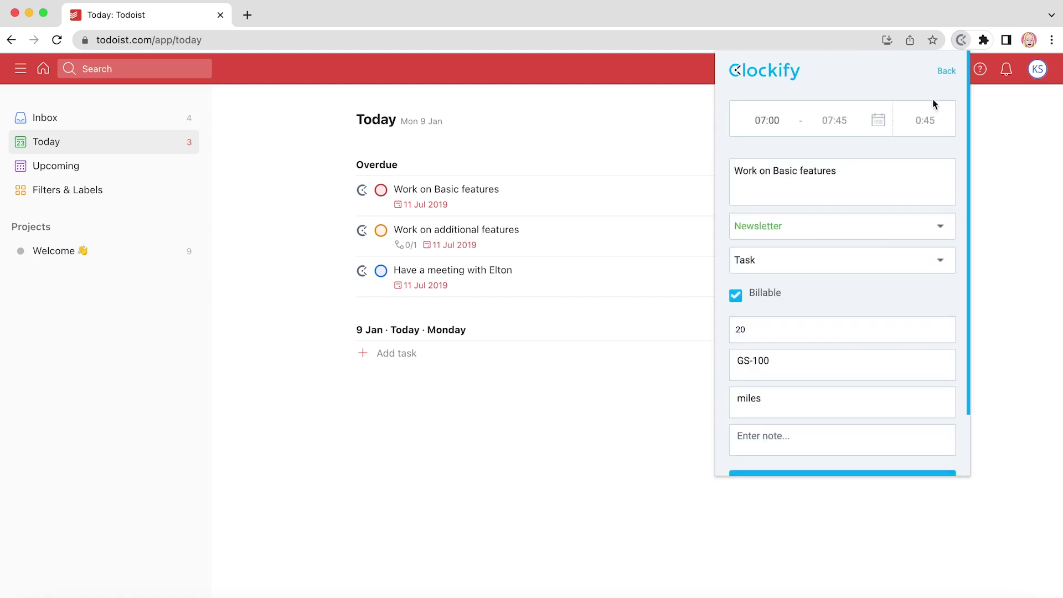
pyautogui.click(948, 72)
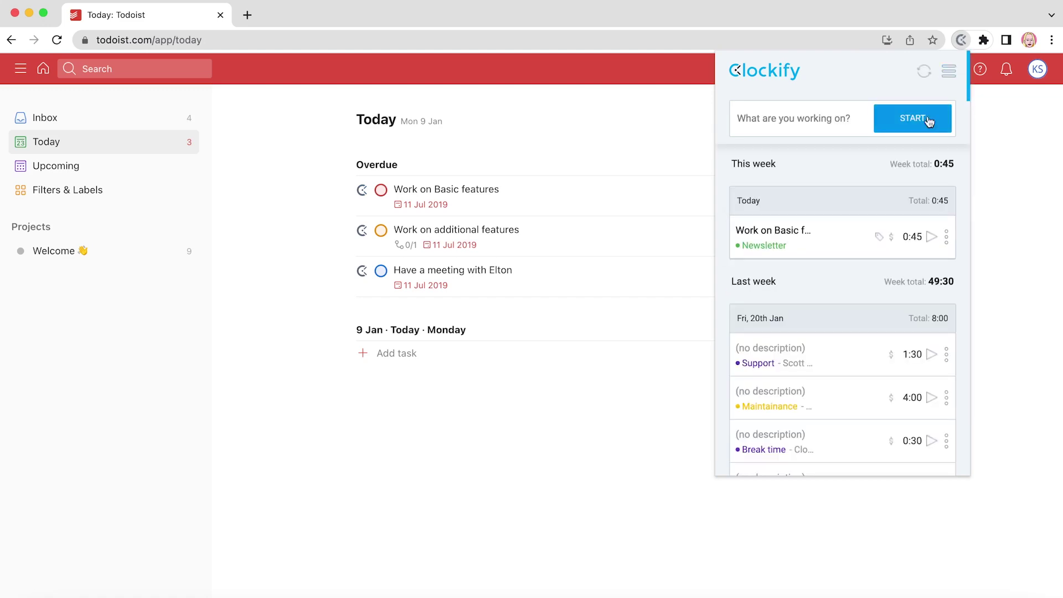
pyautogui.click(932, 238)
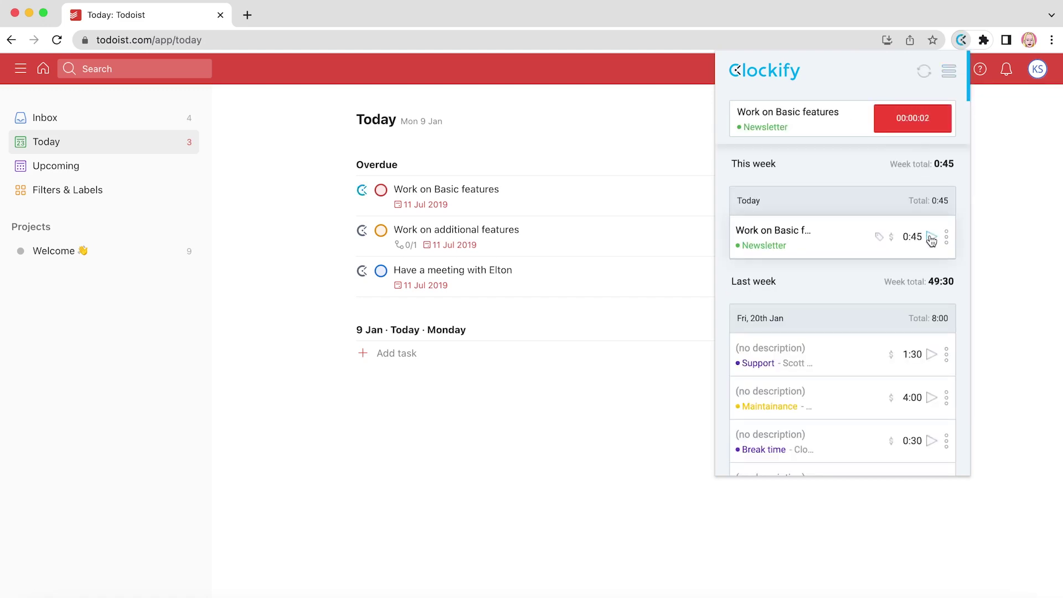
pyautogui.click(960, 43)
# Comment 'Let's work on some basic features.' on the Work on Basic features task.
pyautogui.click(475, 188)
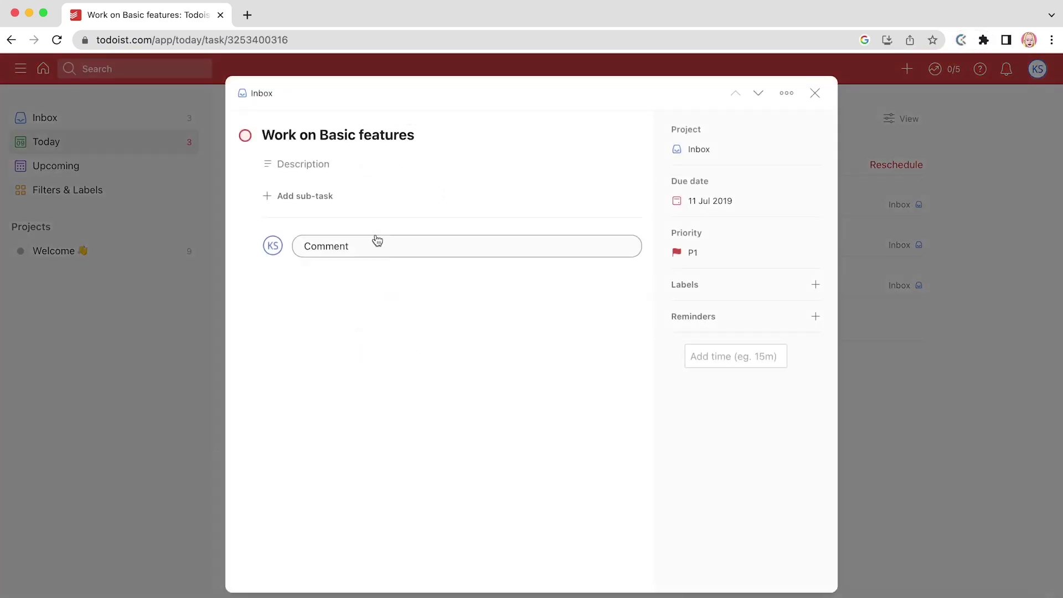
pyautogui.click(378, 243)
pyautogui.write("Let's work on some basic features.")
pyautogui.click(598, 301)
# Start a Clockify timer described by the selected comment text from the right-click menu.
pyautogui.moveTo(489, 301); pyautogui.dragTo(306, 298)
pyautogui.rightClick(302, 299)
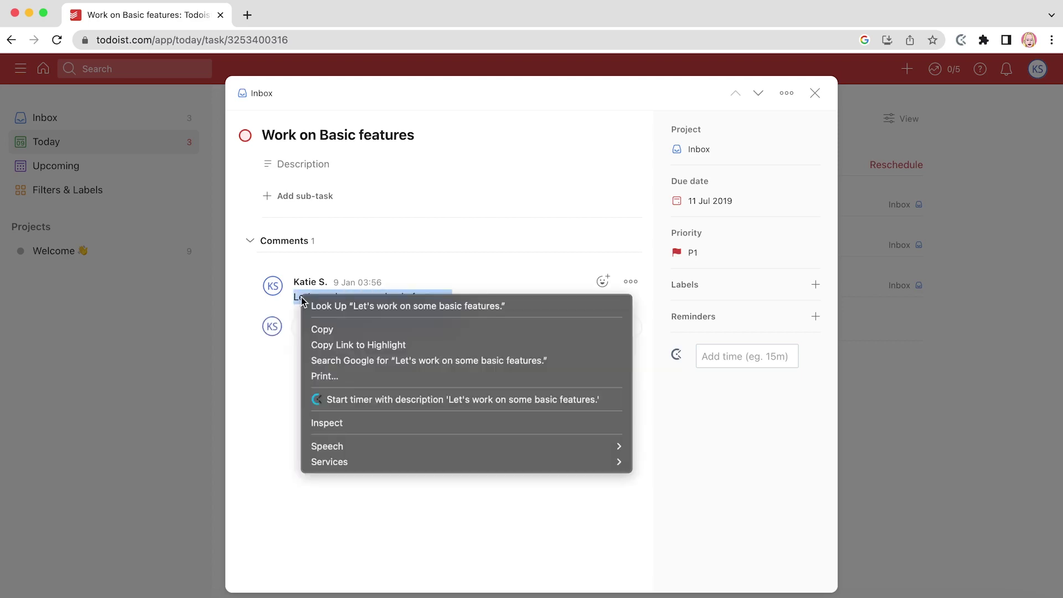
pyautogui.click(390, 400)
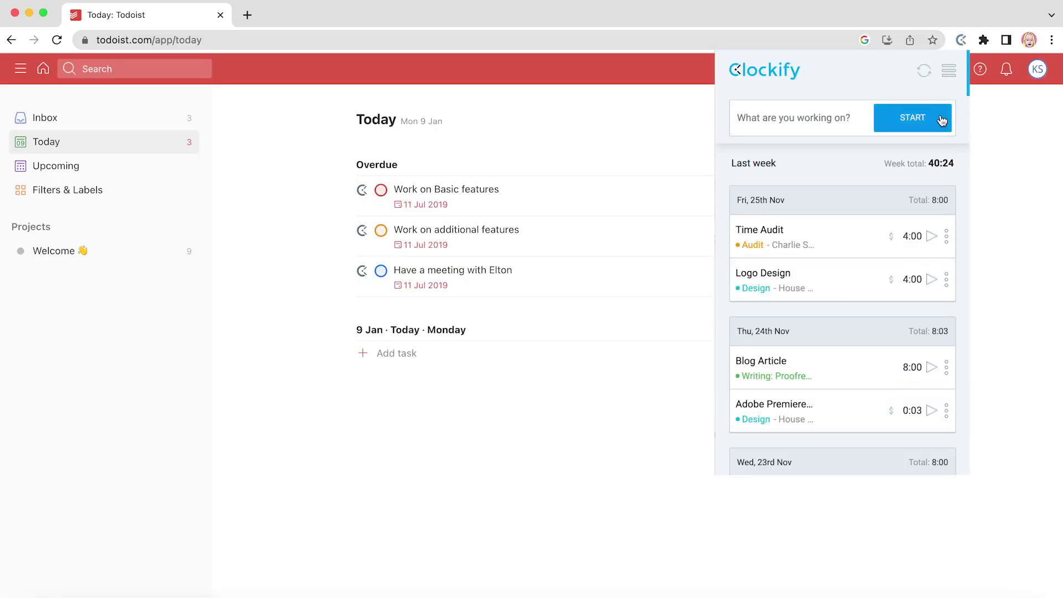
# Switch the Clockify extension to manual time-entry mode.
pyautogui.click(950, 71)
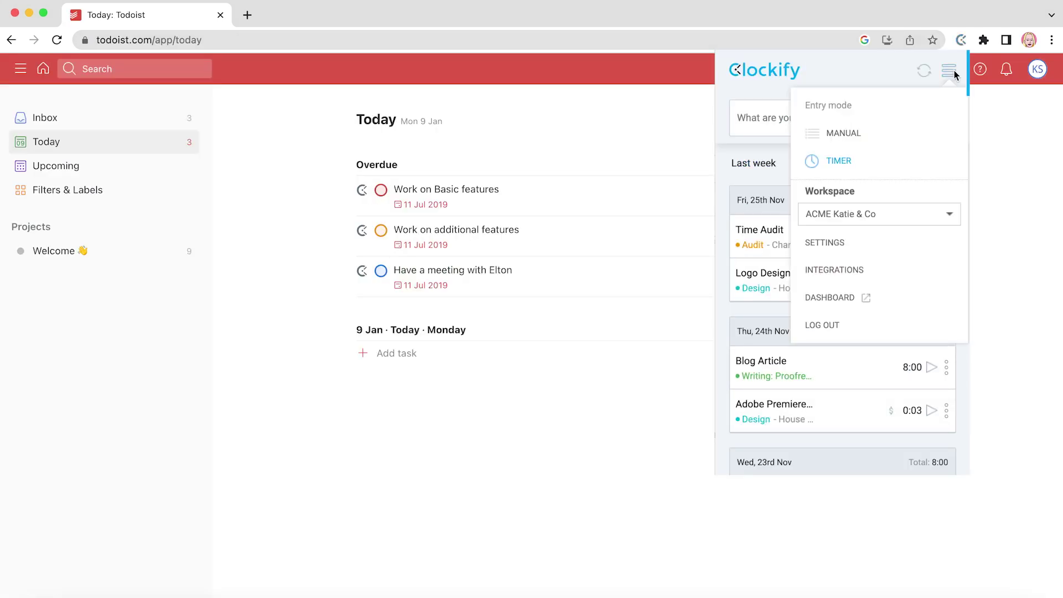
pyautogui.click(856, 134)
pyautogui.click(864, 76)
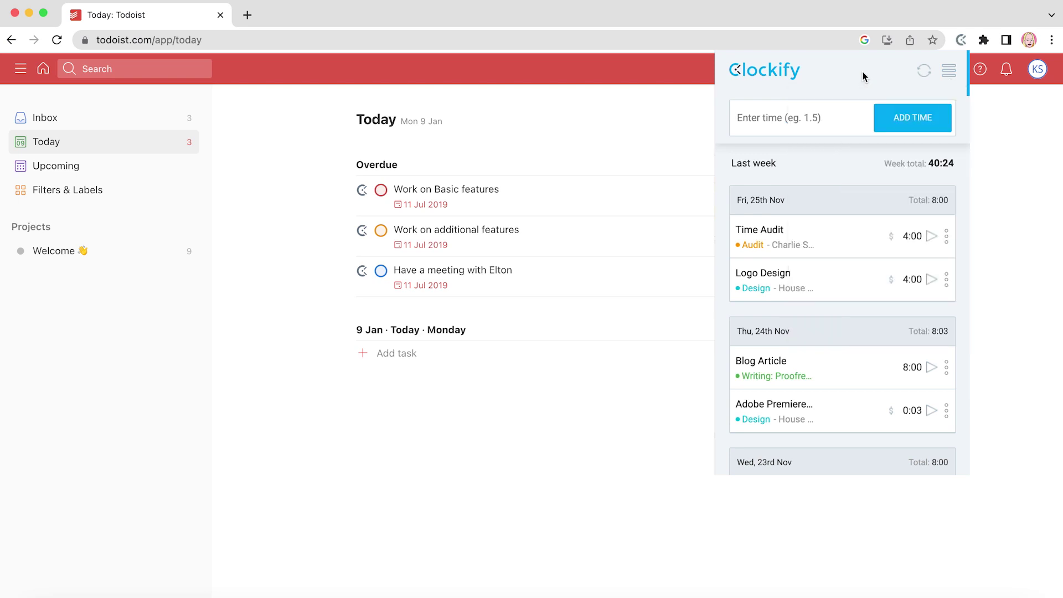
# Add a 3:00 manual entry from 09:00 to 12:00 on the Audit project.
pyautogui.click(916, 117)
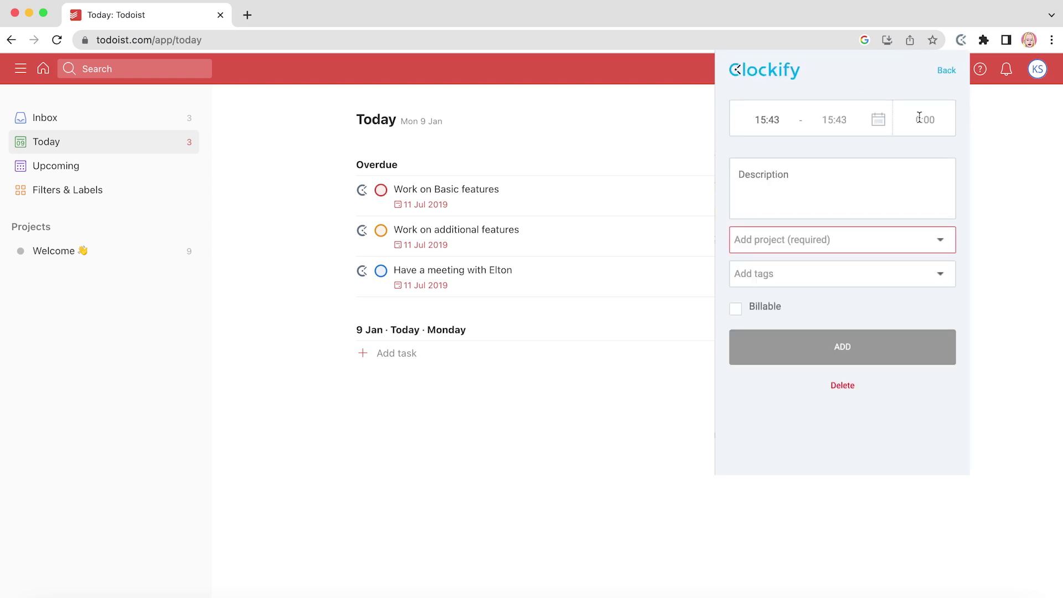
pyautogui.click(781, 120)
pyautogui.write('900')
pyautogui.click(836, 119)
pyautogui.write('1200')
pyautogui.click(815, 199)
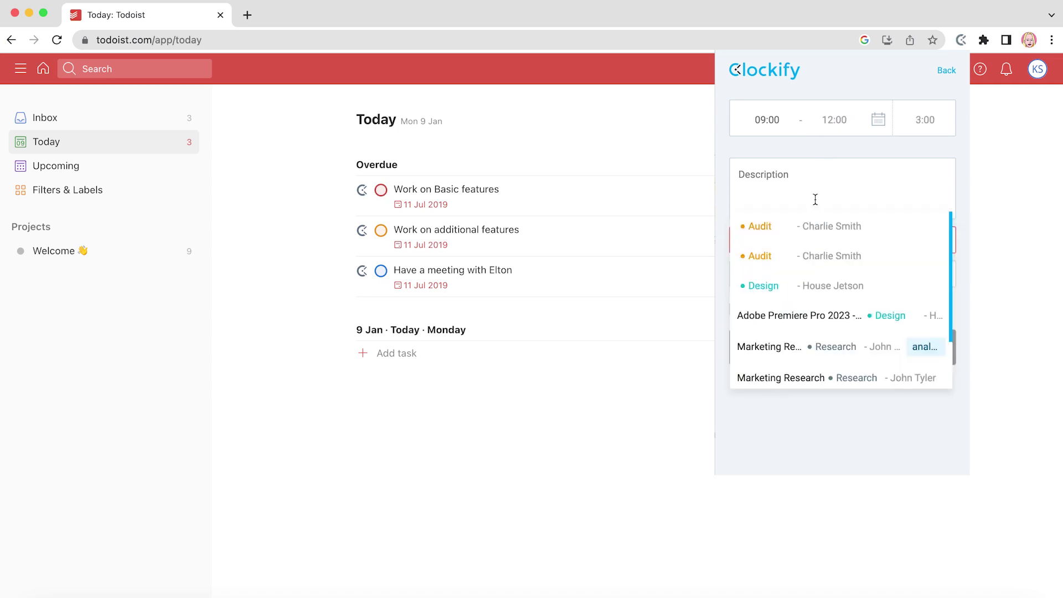
pyautogui.click(827, 229)
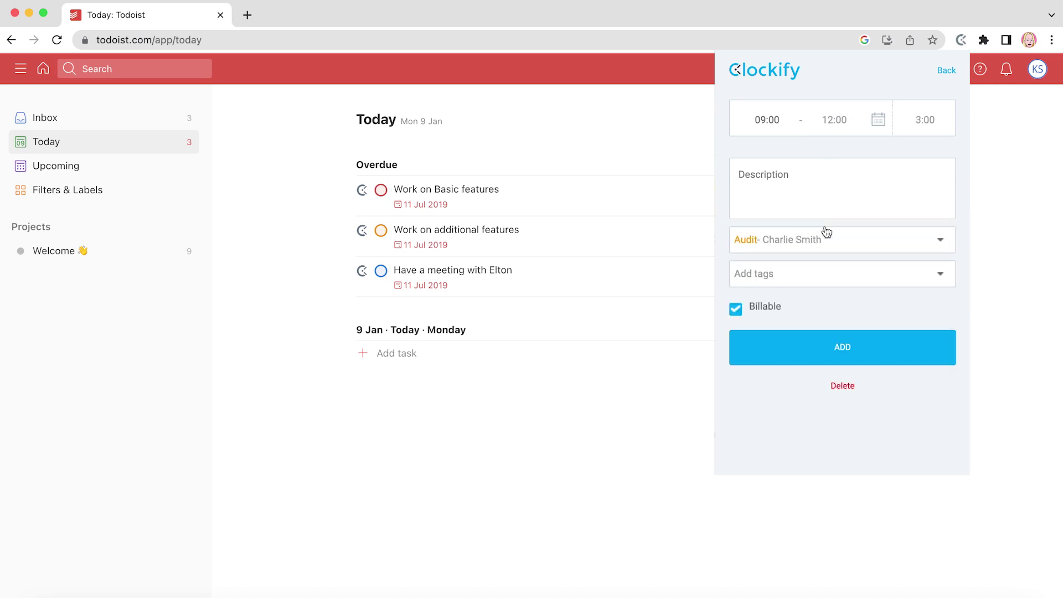
pyautogui.click(796, 347)
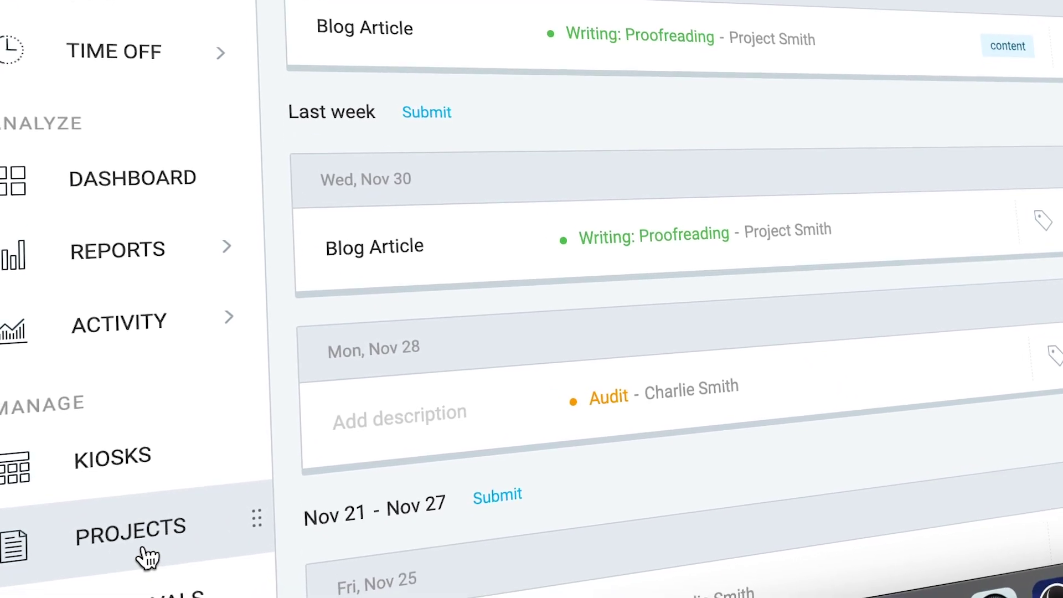
# Check the projects list and workspace billable rate, then open the Nov 14 – Nov 20 Summary report.
pyautogui.click(131, 582)
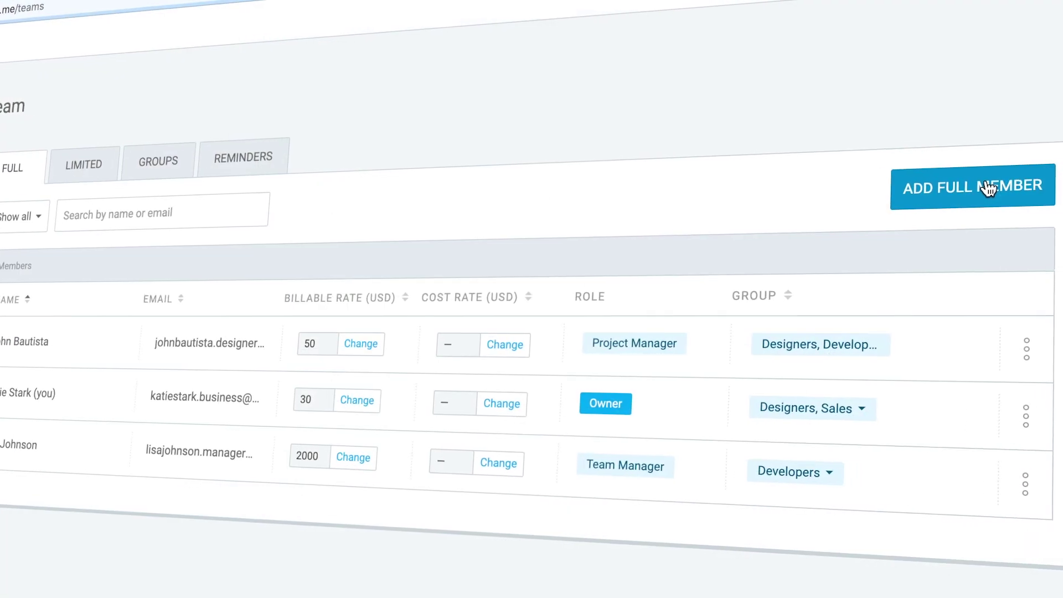
pyautogui.click(986, 184)
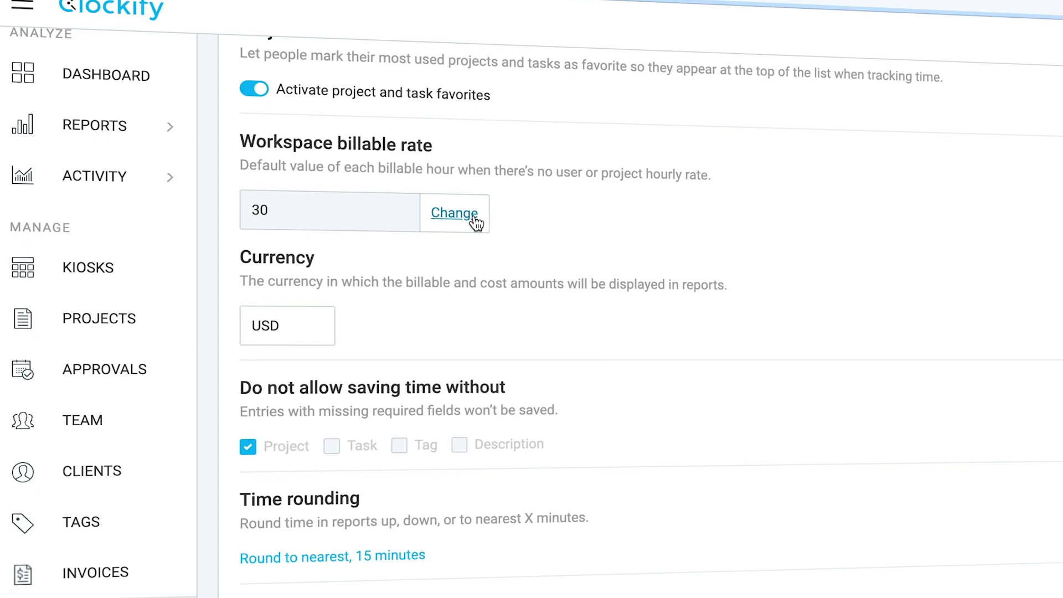
pyautogui.click(454, 214)
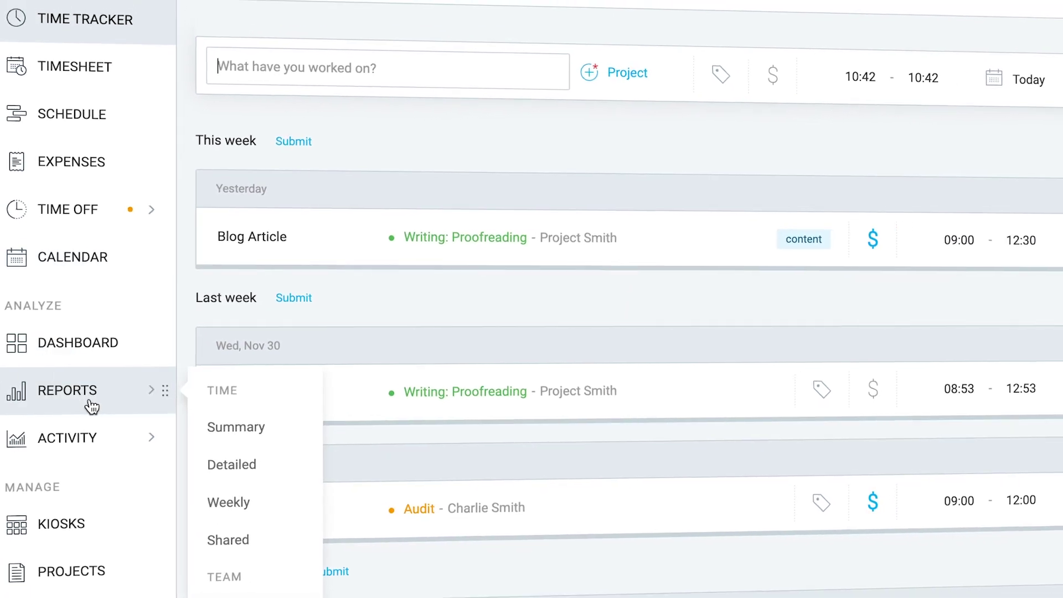
pyautogui.click(92, 407)
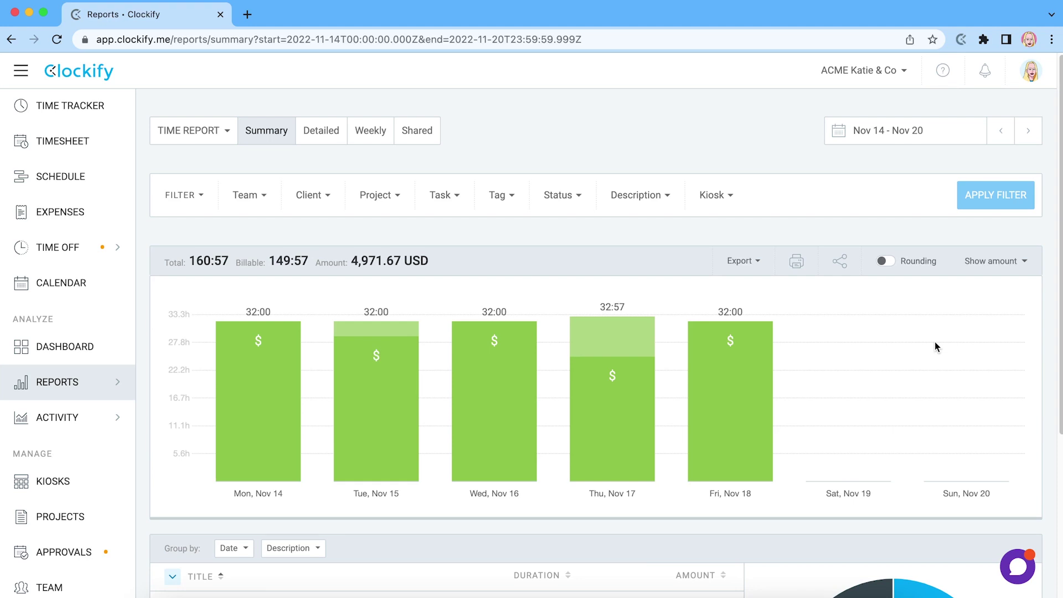
# Set the Summary report range to Nov 7 – Nov 20 and group its table by user.
pyautogui.click(839, 138)
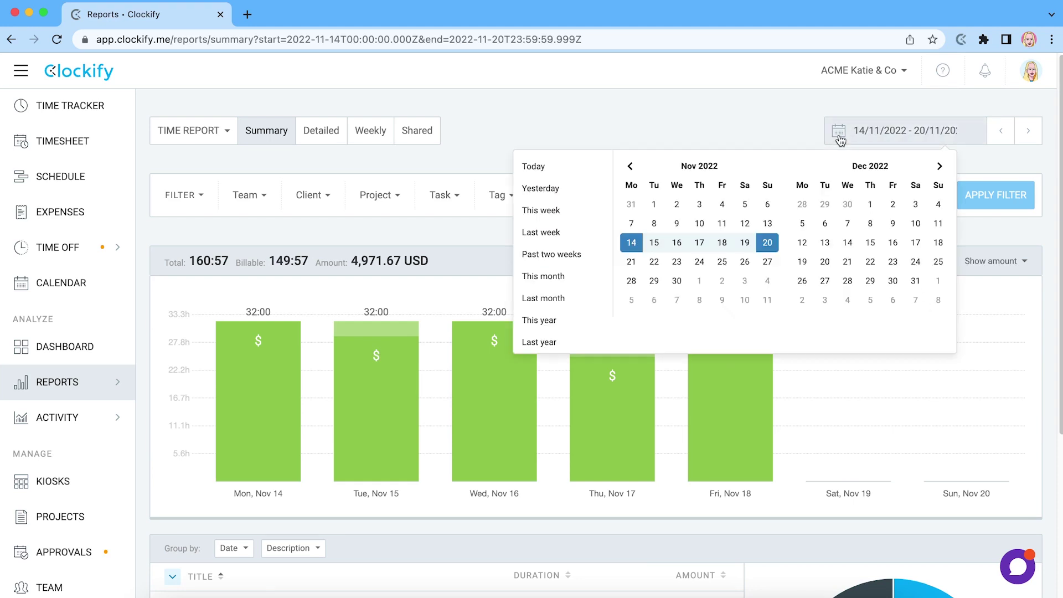
pyautogui.click(632, 223)
pyautogui.click(772, 242)
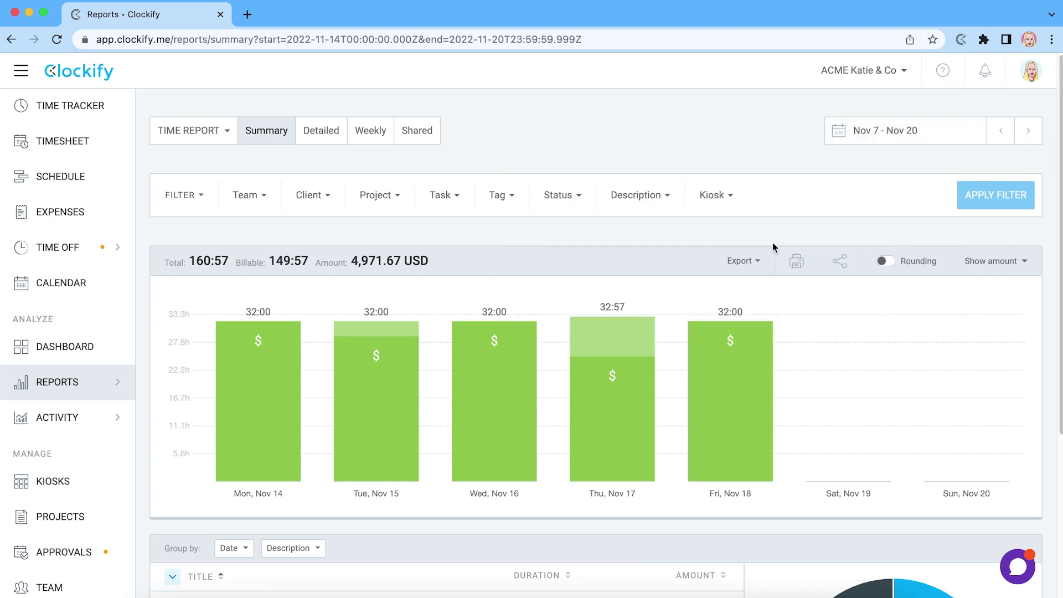
pyautogui.scroll(-6, 347, 212)
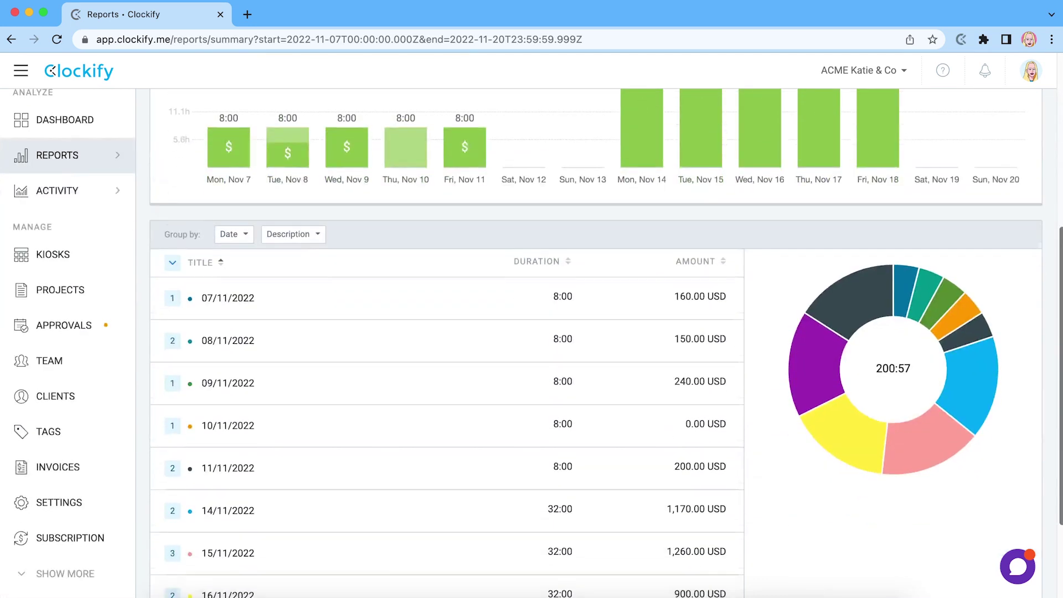
pyautogui.click(233, 197)
pyautogui.click(238, 283)
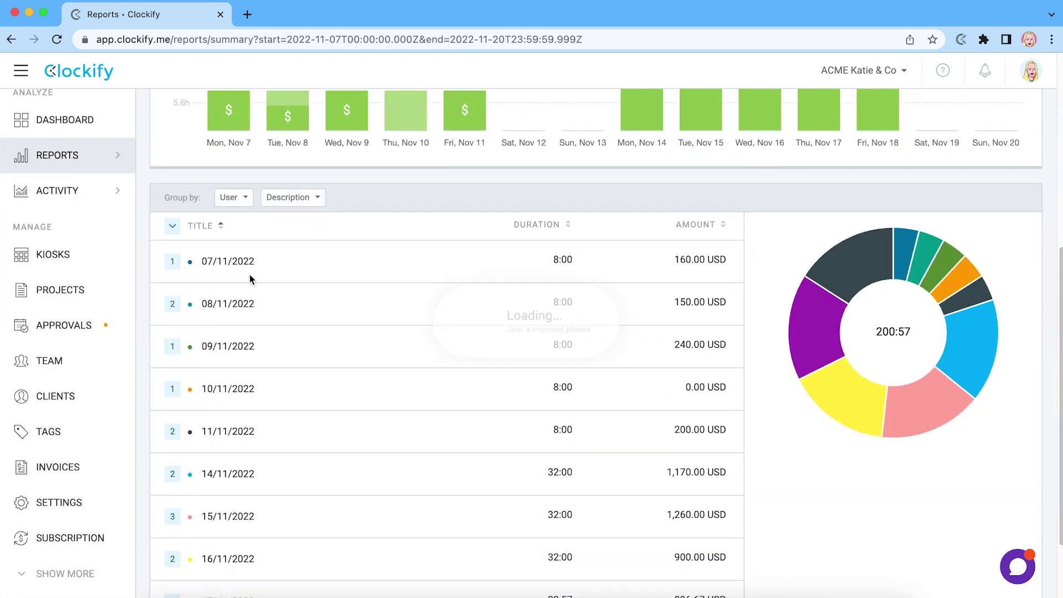
# Check the report's export formats, then view the Share dialog and close it without sharing.
pyautogui.scroll(4, 690, 269)
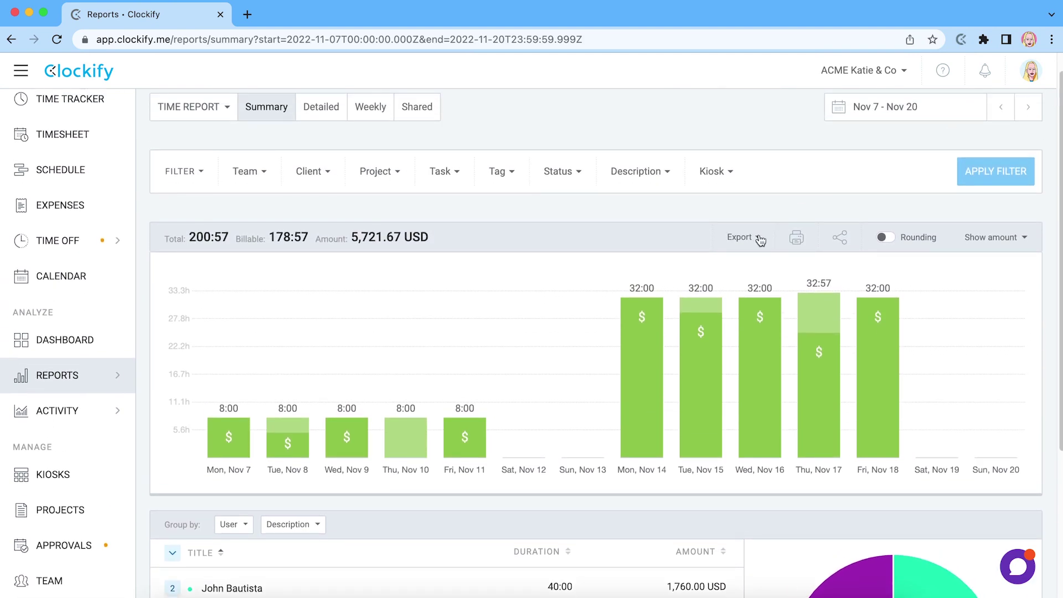
pyautogui.click(759, 238)
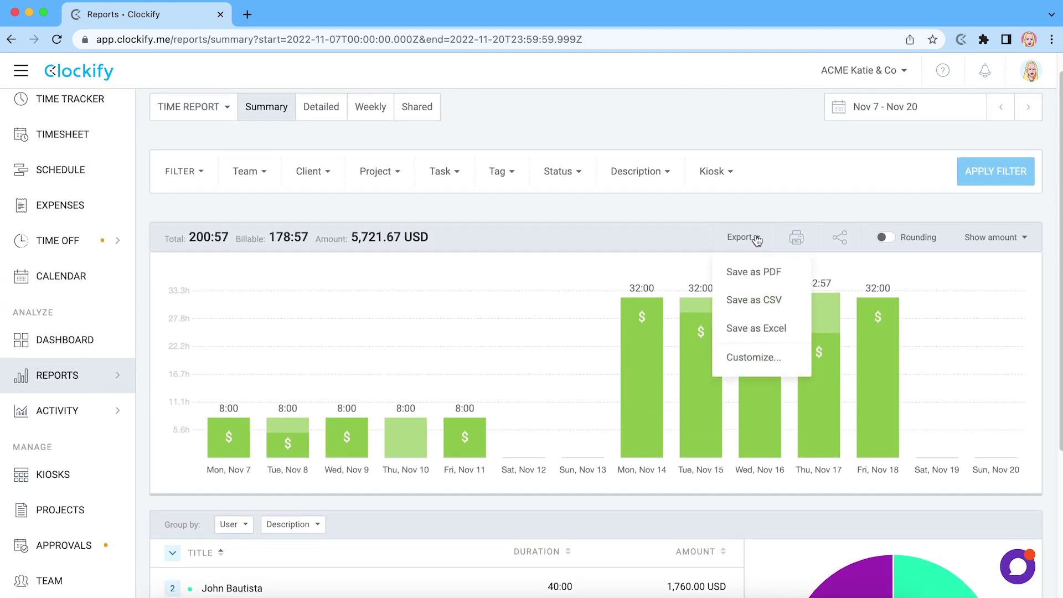
pyautogui.click(842, 238)
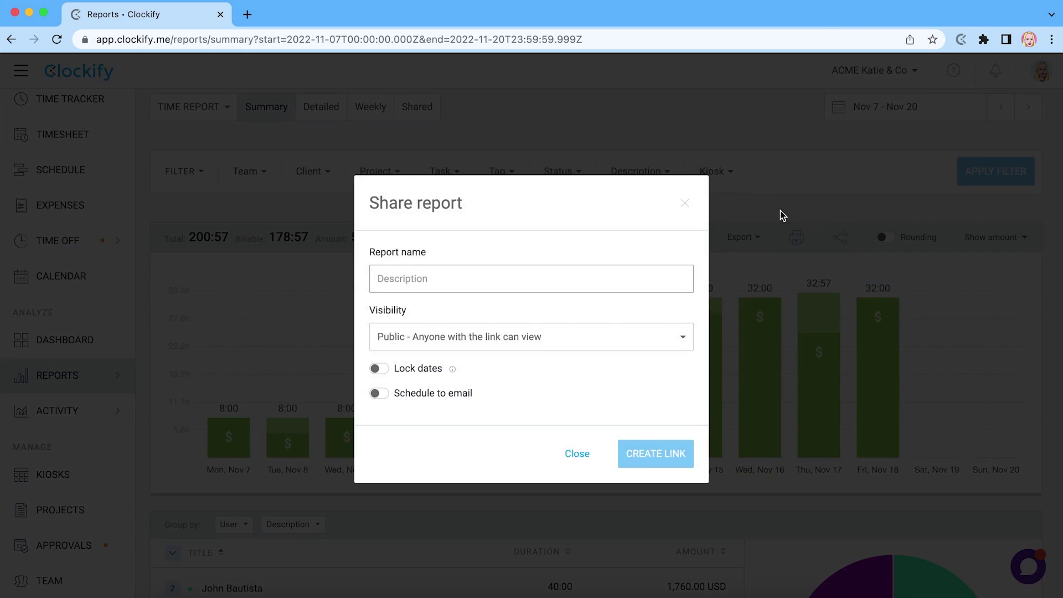
pyautogui.click(686, 205)
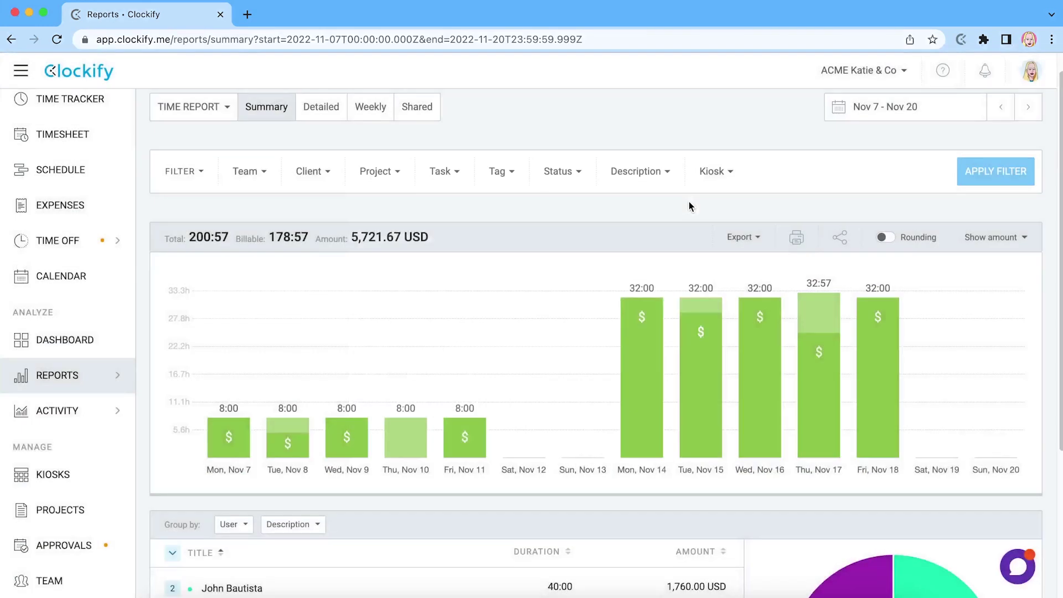
# On the Team page, change the first member's billable rate to 40 USD.
pyautogui.click(50, 585)
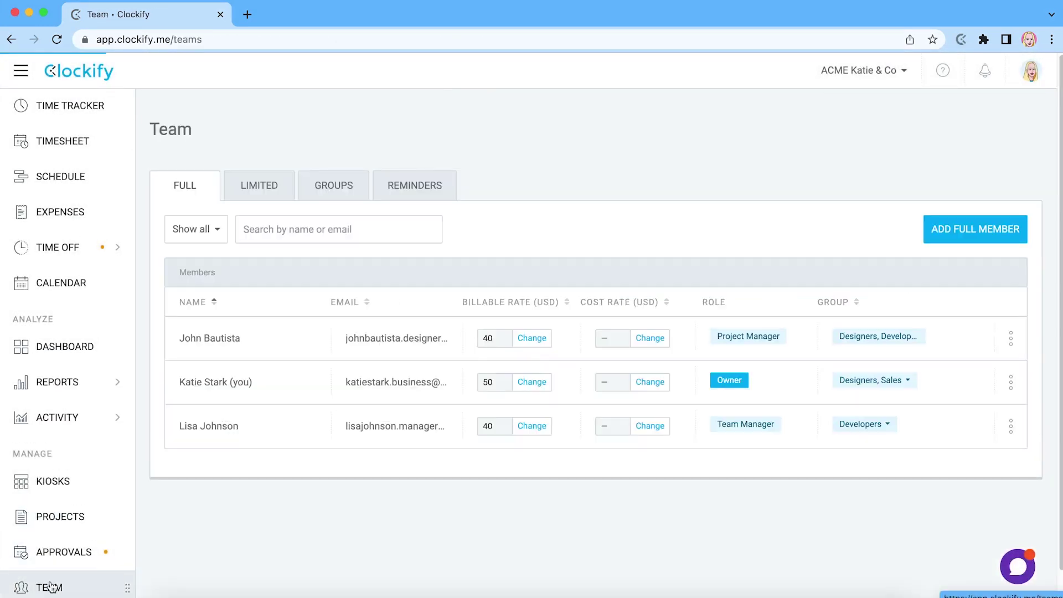
pyautogui.click(970, 237)
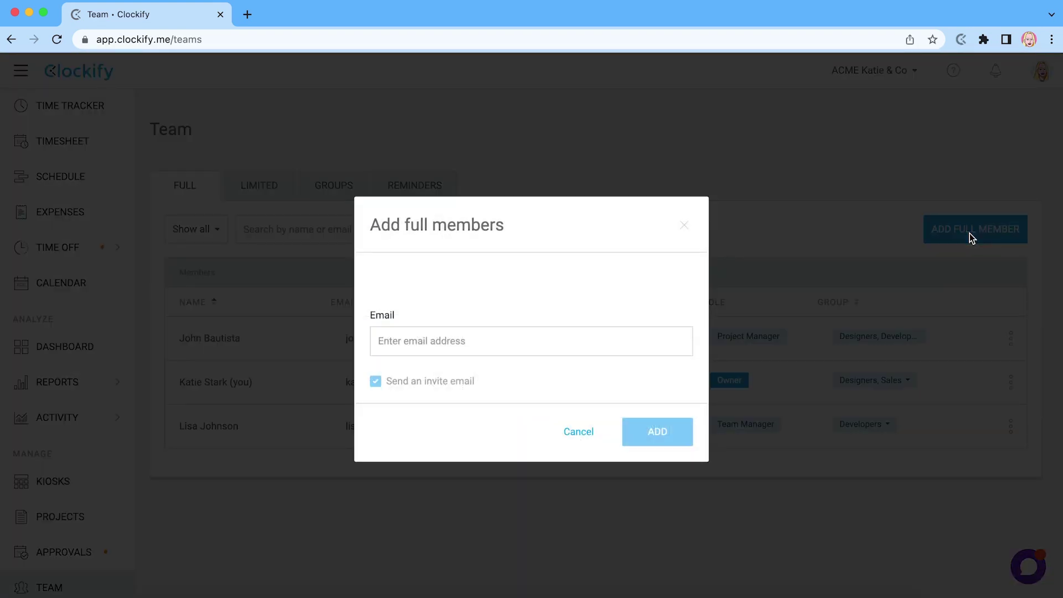
pyautogui.click(969, 234)
pyautogui.click(523, 343)
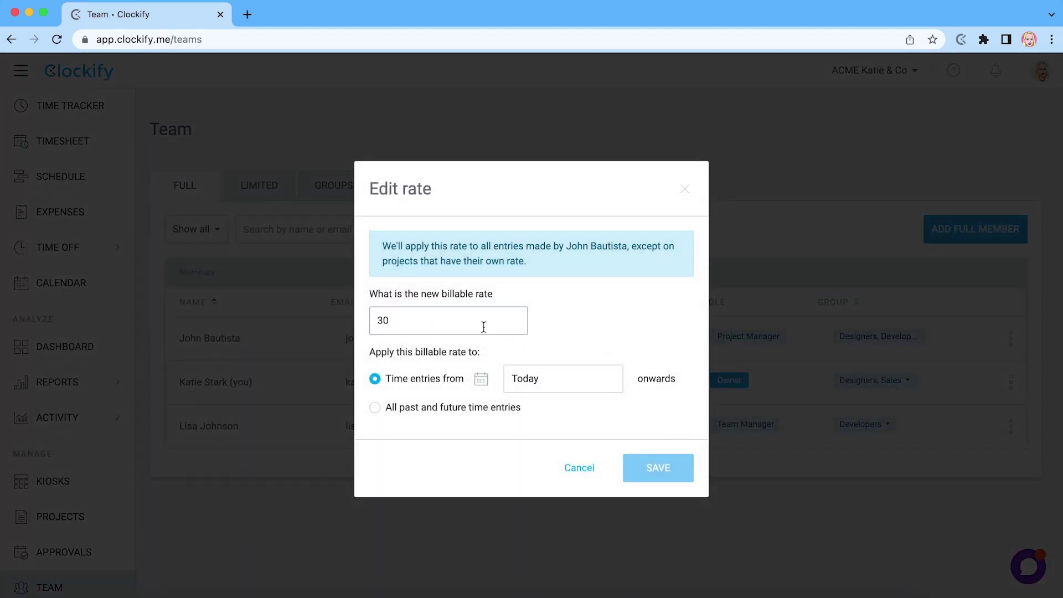
pyautogui.write('40')
pyautogui.click(634, 476)
# Filter the Detailed report to non-billable entries only, showing four entries totalling 22:00.
pyautogui.click(61, 392)
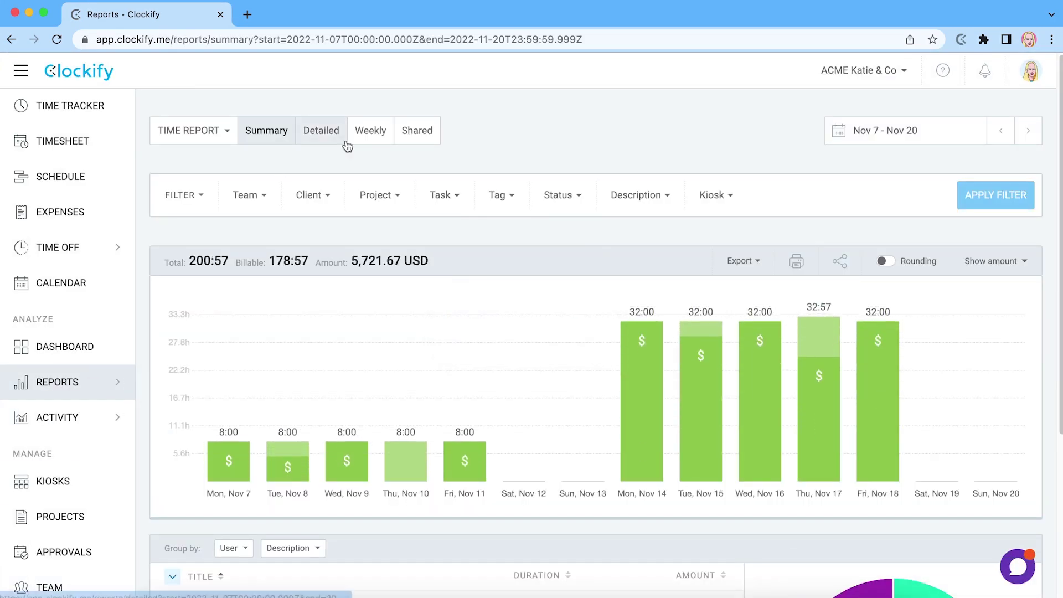
pyautogui.click(339, 134)
pyautogui.click(585, 203)
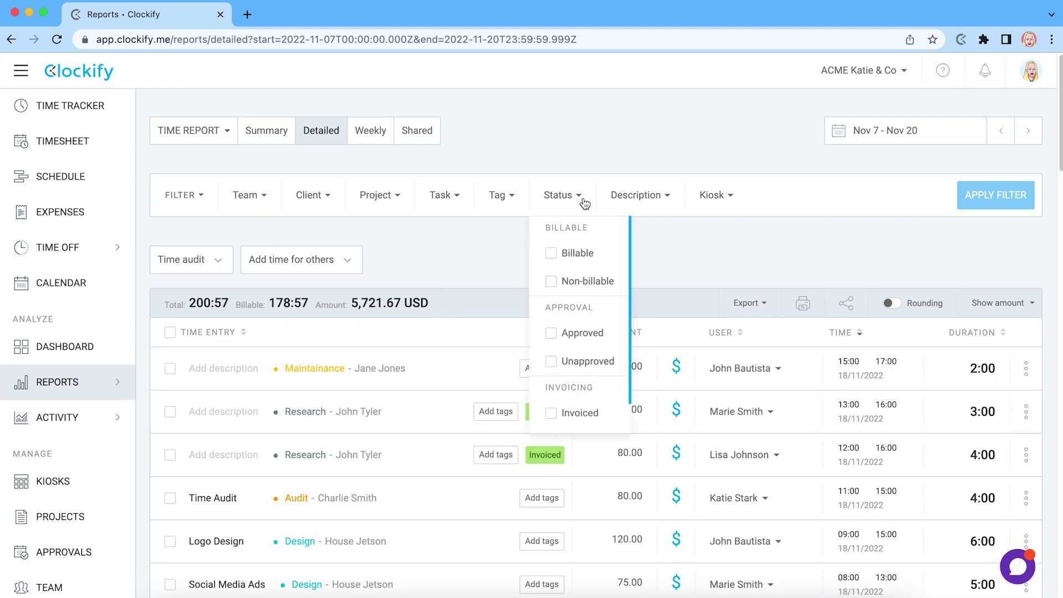
pyautogui.click(595, 283)
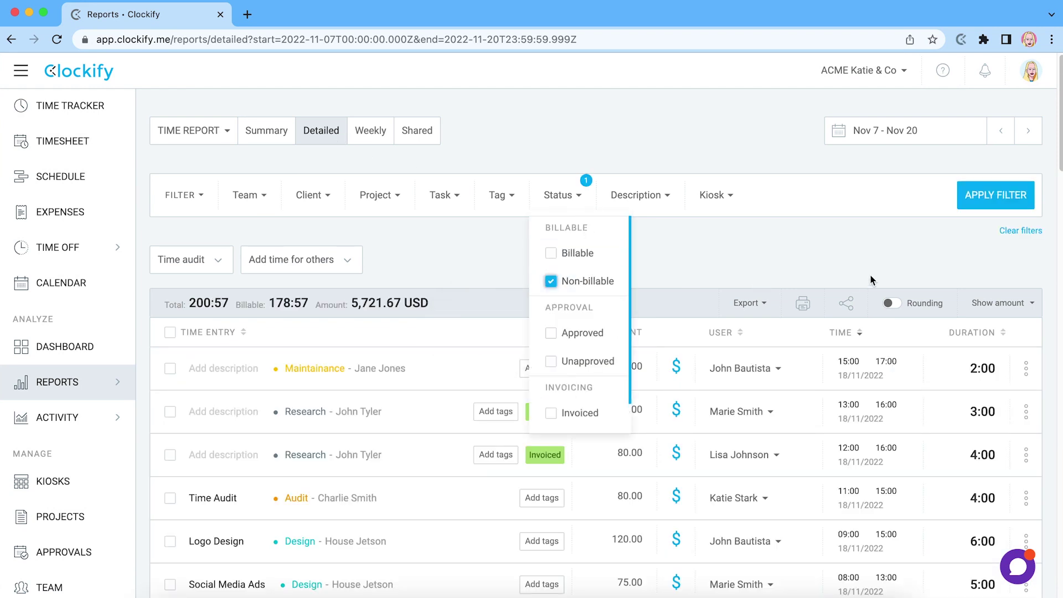
pyautogui.click(996, 200)
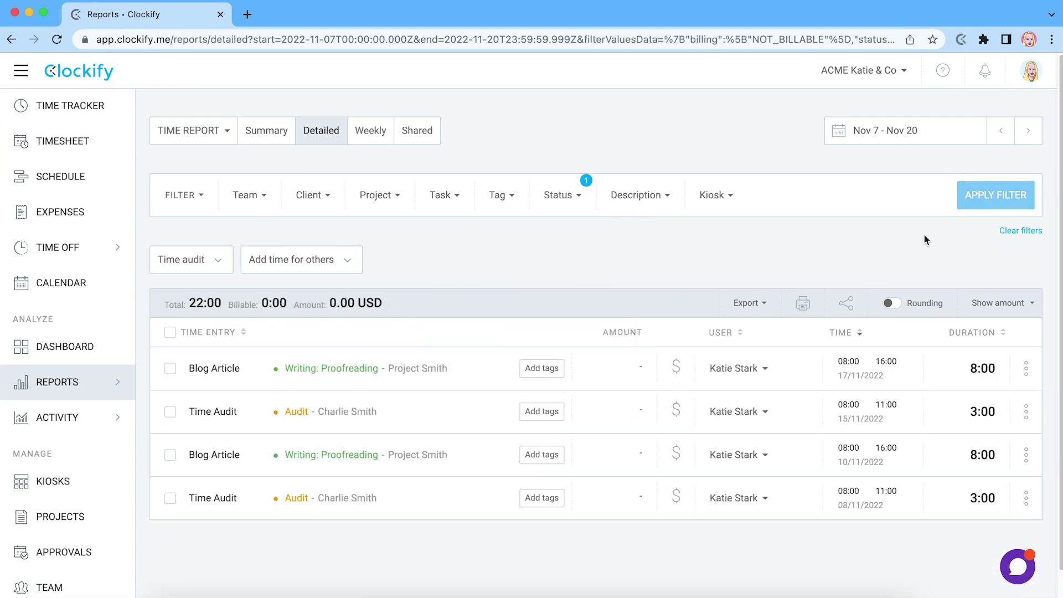